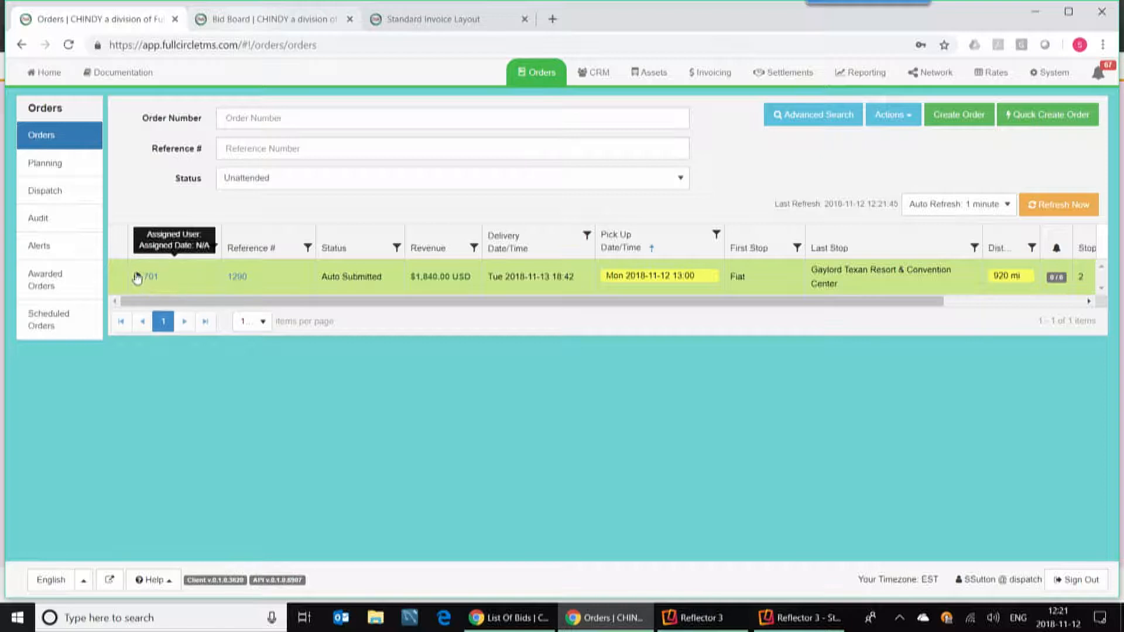
# Change the auto-submitted order to Draft and open its details
pyautogui.click(137, 277)
pyautogui.click(160, 326)
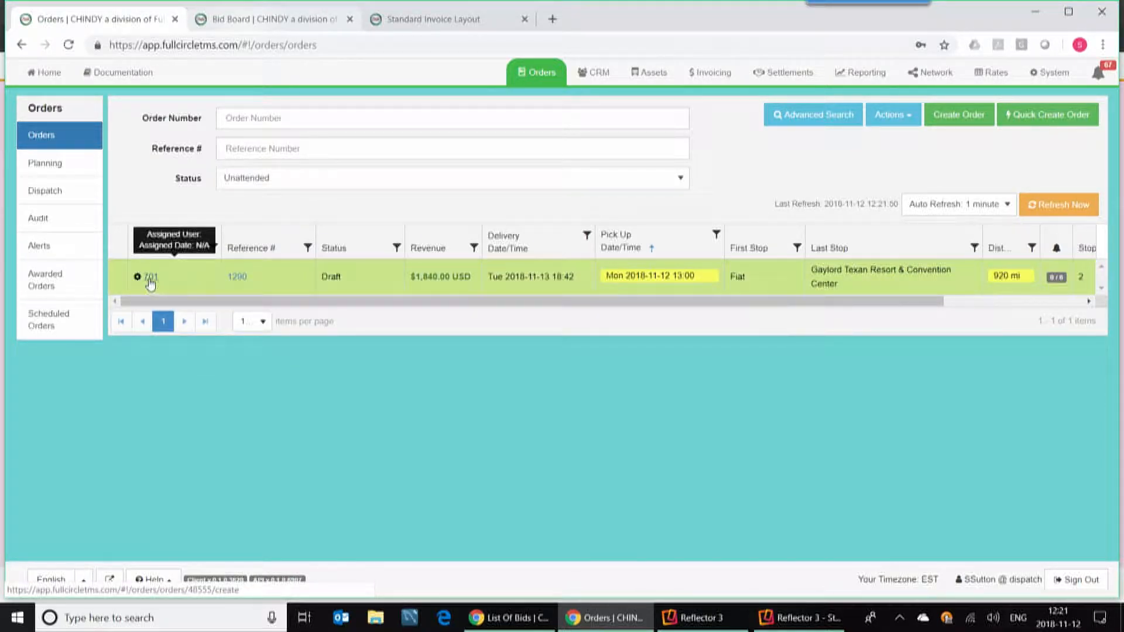
pyautogui.click(150, 278)
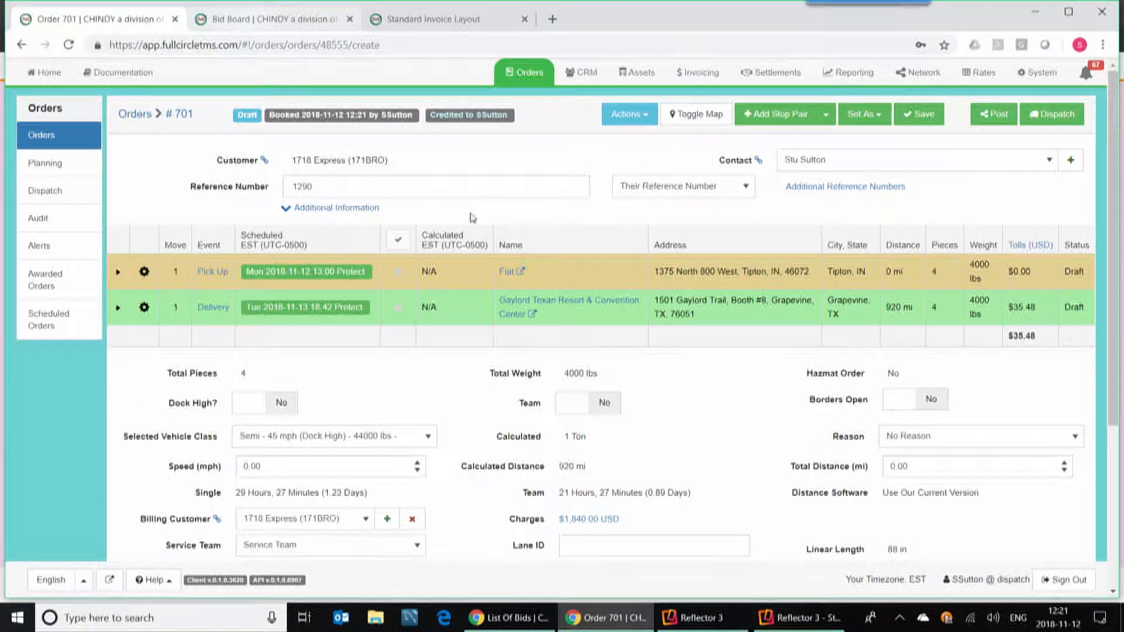
# Email the order's rate confirmation PDF to the second suggested contact, with a copy to the sender
pyautogui.click(626, 114)
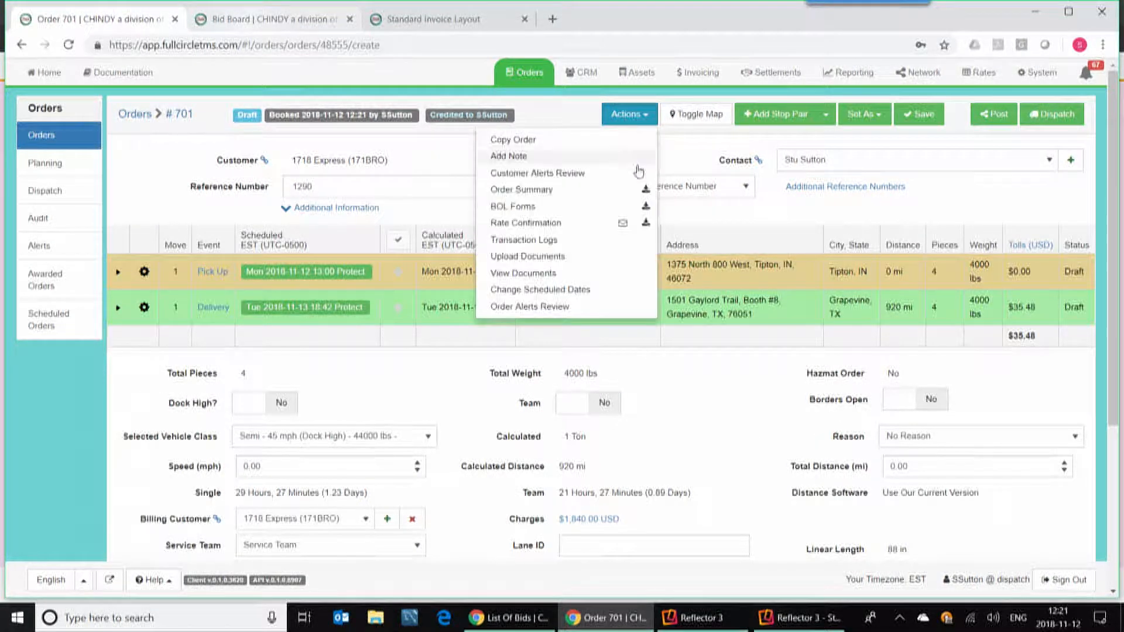
pyautogui.click(626, 227)
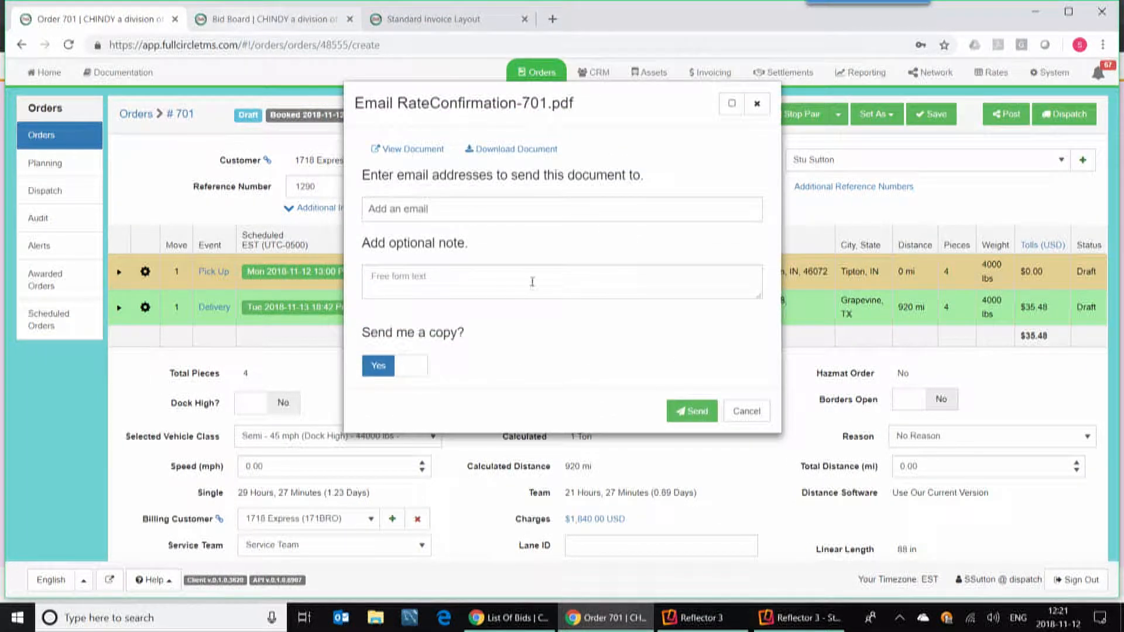
pyautogui.click(523, 209)
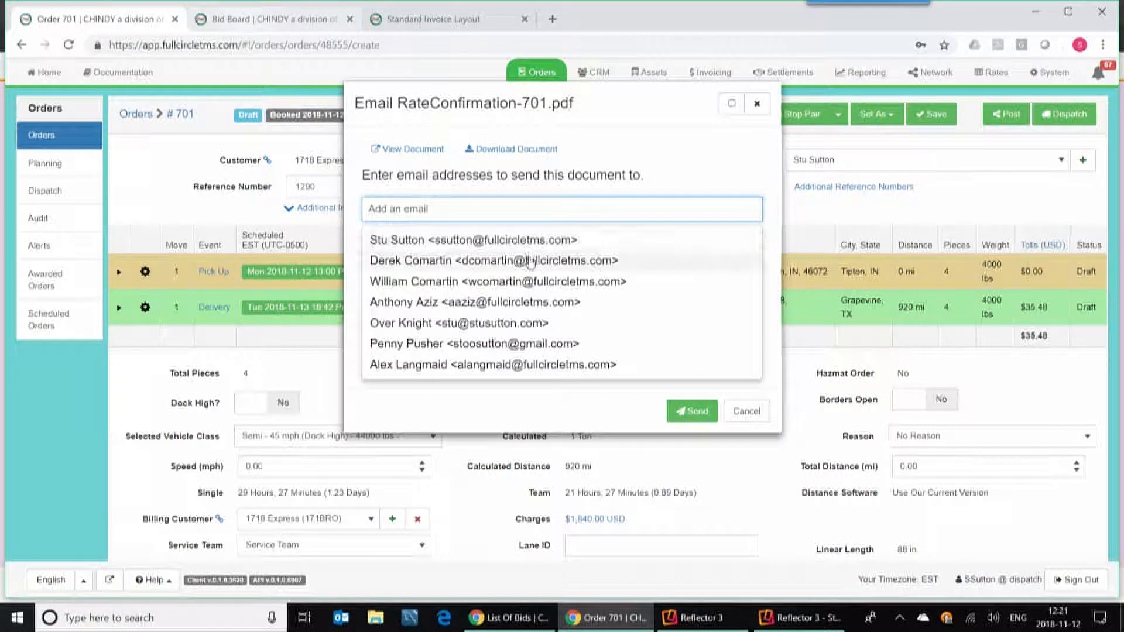
pyautogui.click(531, 262)
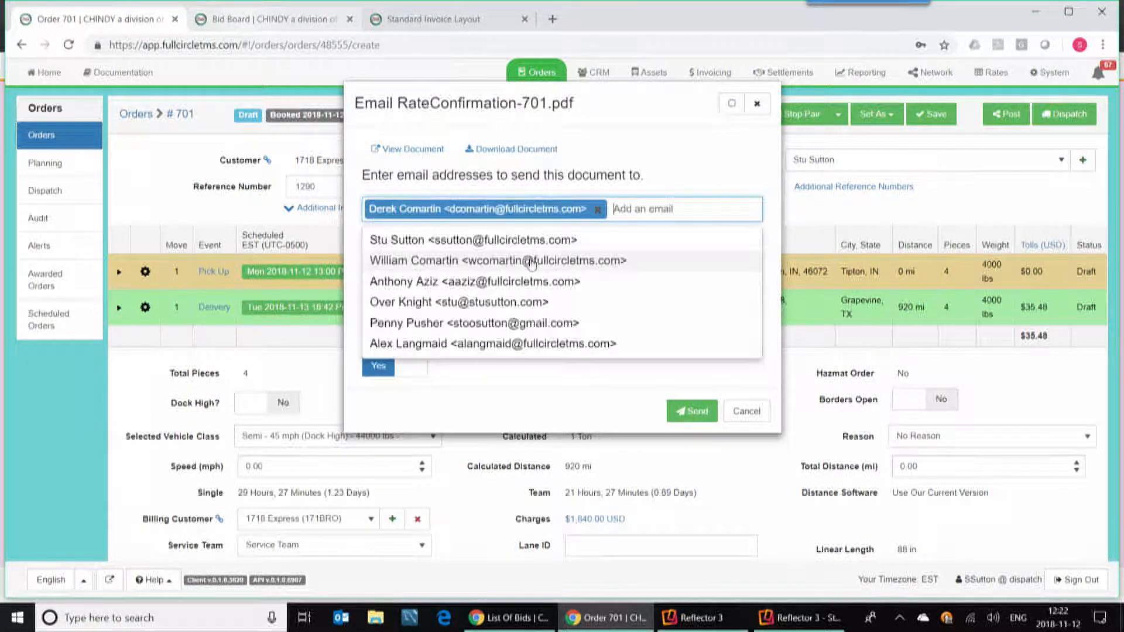
pyautogui.click(677, 157)
pyautogui.click(692, 421)
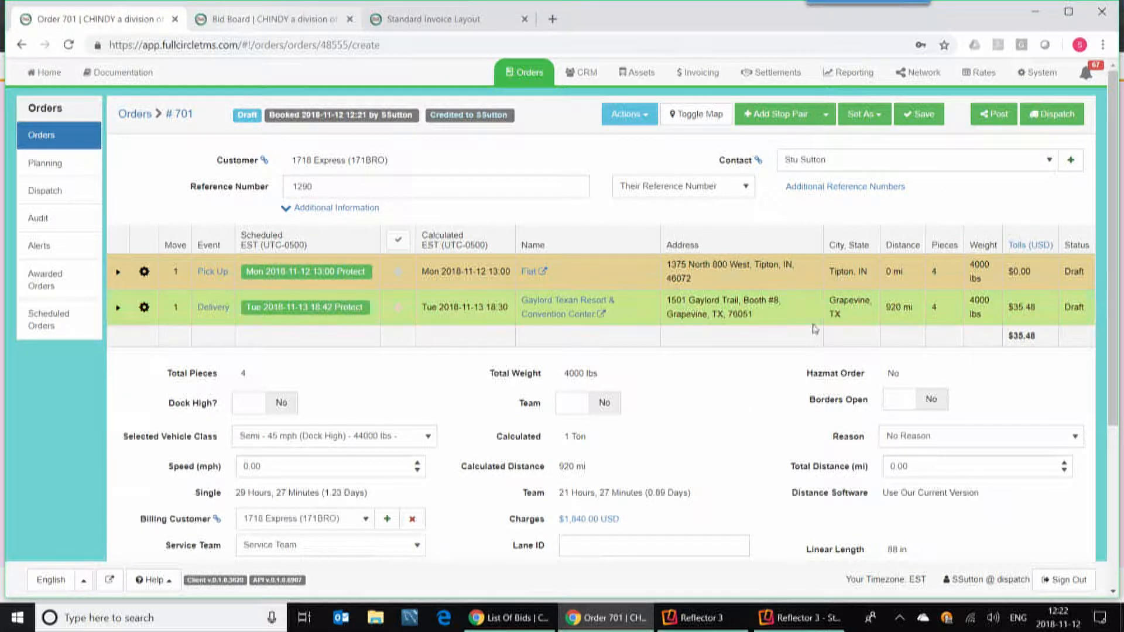
# Start dispatching the order and select the =IPHONE vehicle with its seated driver
pyautogui.scroll(-4, 817, 330)
pyautogui.scroll(4, 817, 331)
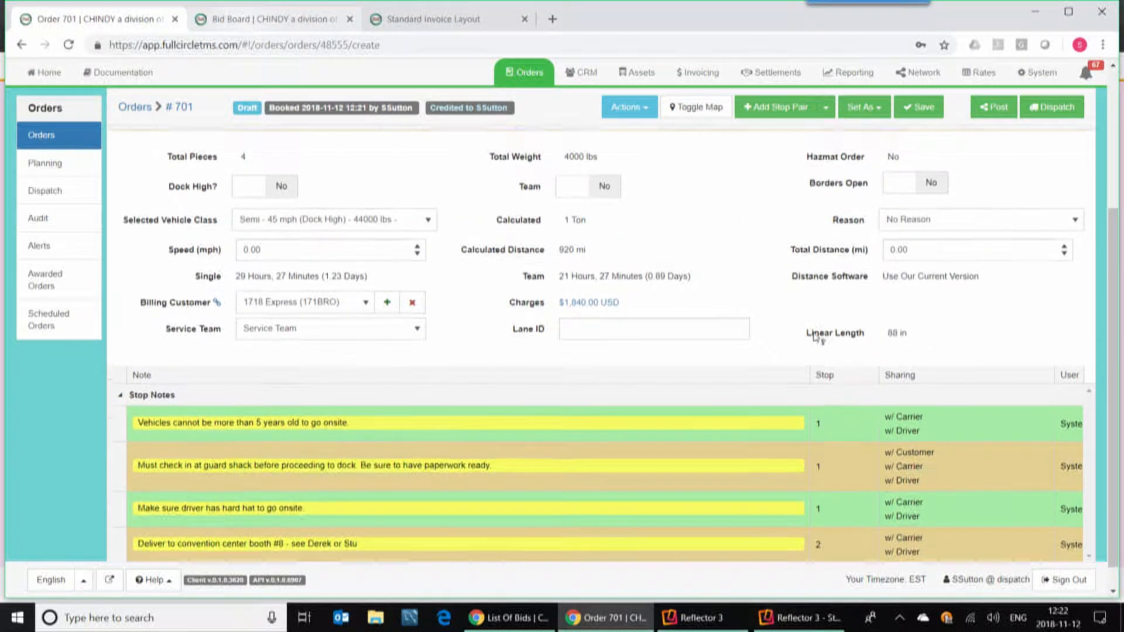
pyautogui.click(1054, 117)
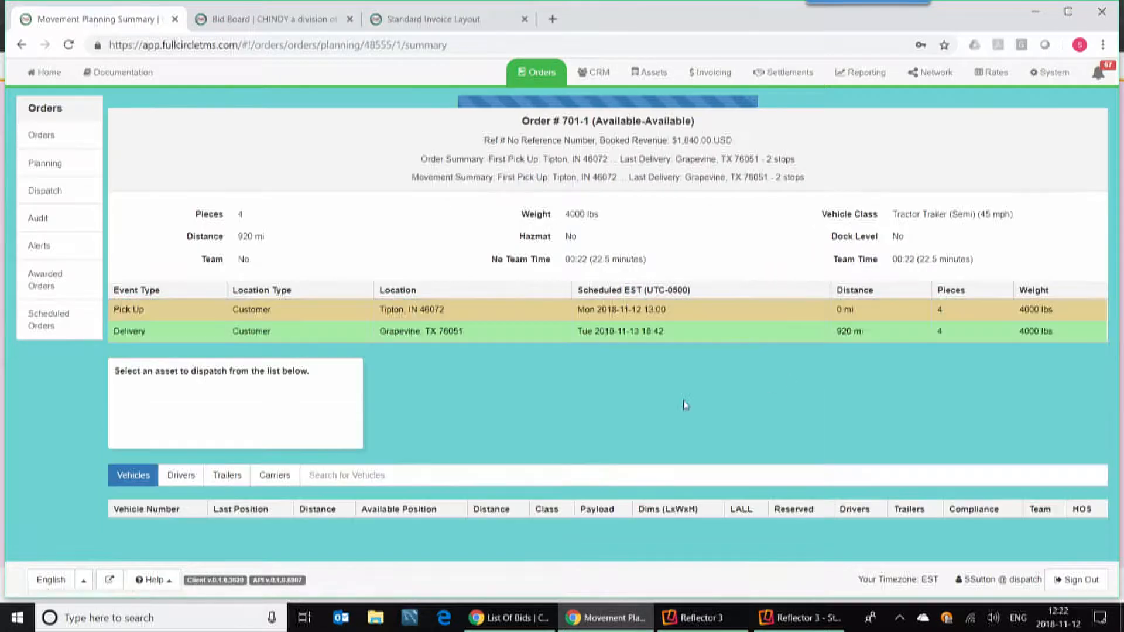
pyautogui.click(386, 463)
pyautogui.write('s')
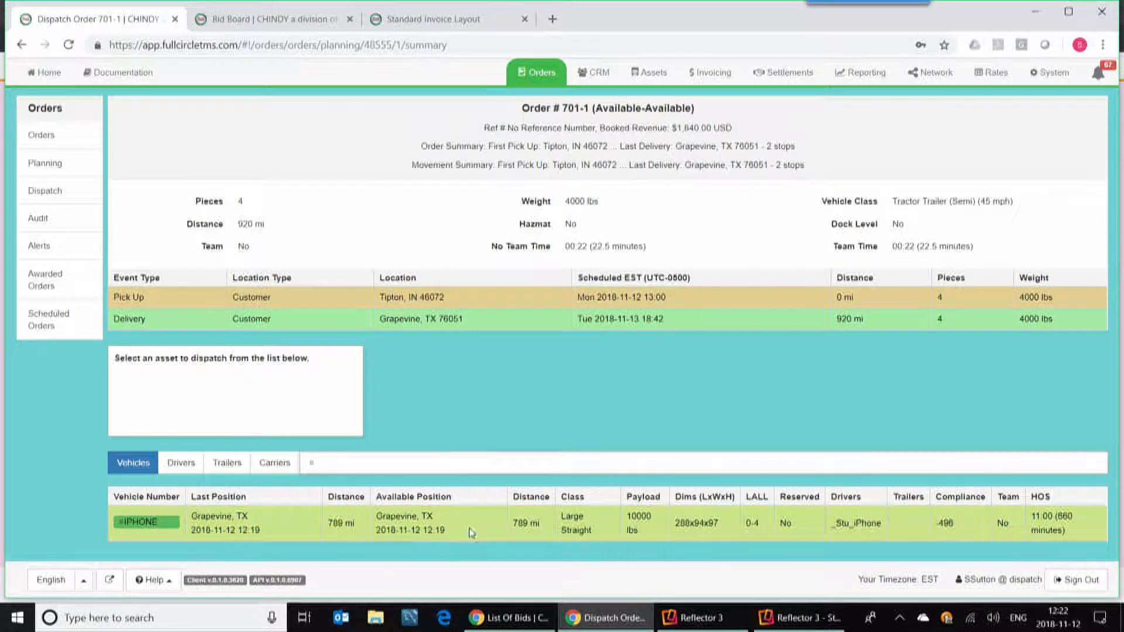
pyautogui.moveTo(471, 530); pyautogui.dragTo(376, 530)
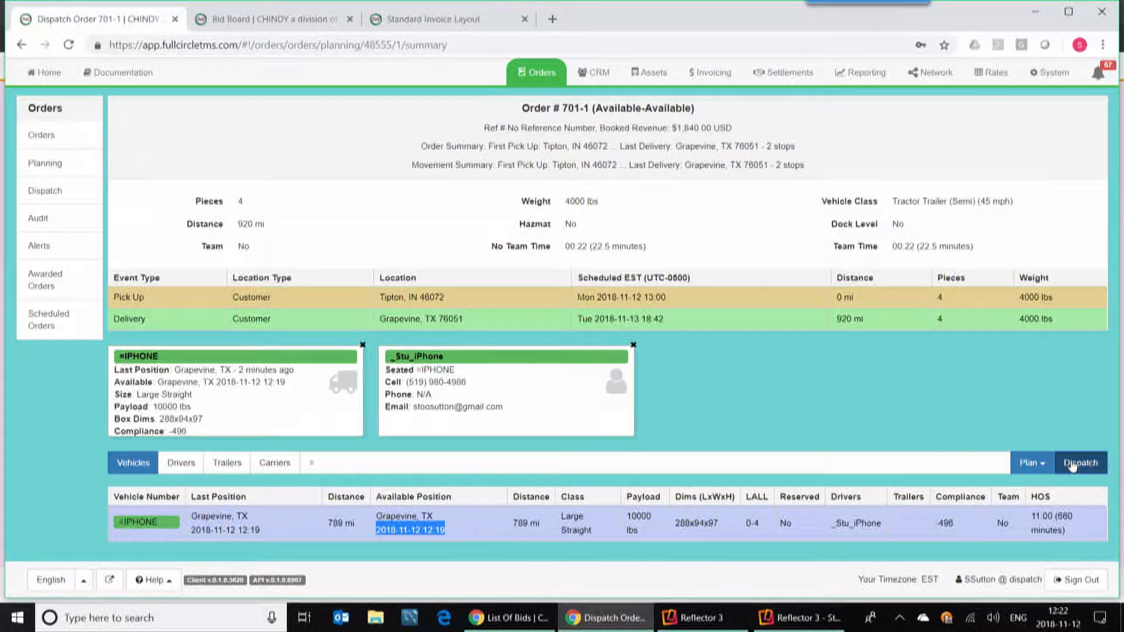
# Dispatch the order to =IPHONE with a 15-minute load offer enabled, and switch to the Reflector 3 phone mirror
pyautogui.click(1080, 463)
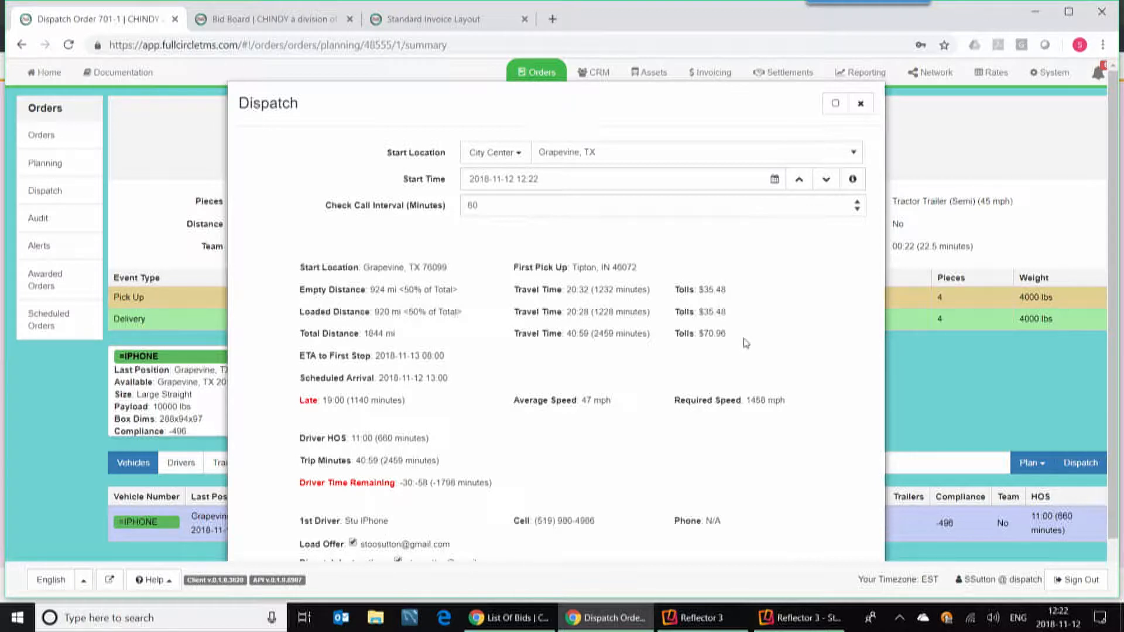
pyautogui.scroll(-1, 746, 342)
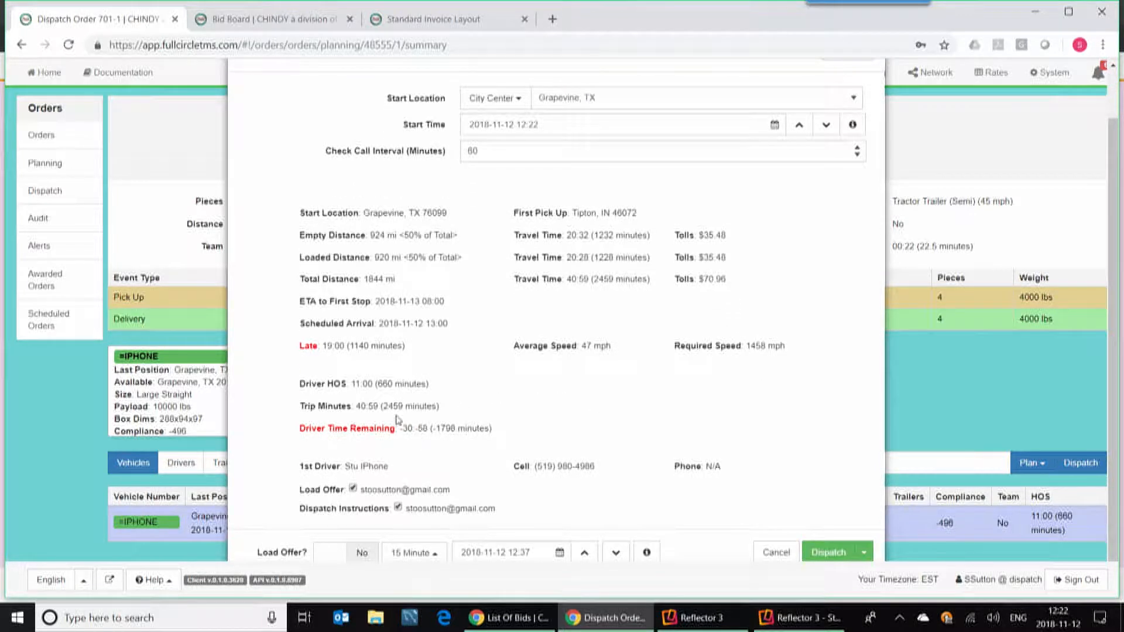
pyautogui.moveTo(377, 429); pyautogui.dragTo(350, 428)
pyautogui.click(372, 552)
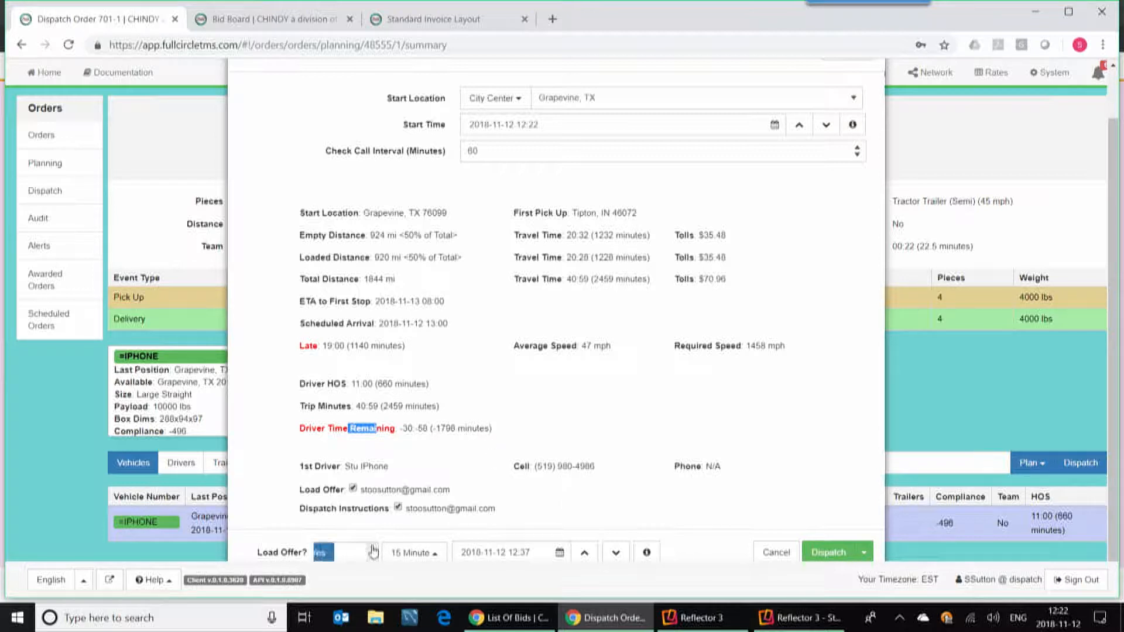
pyautogui.click(822, 556)
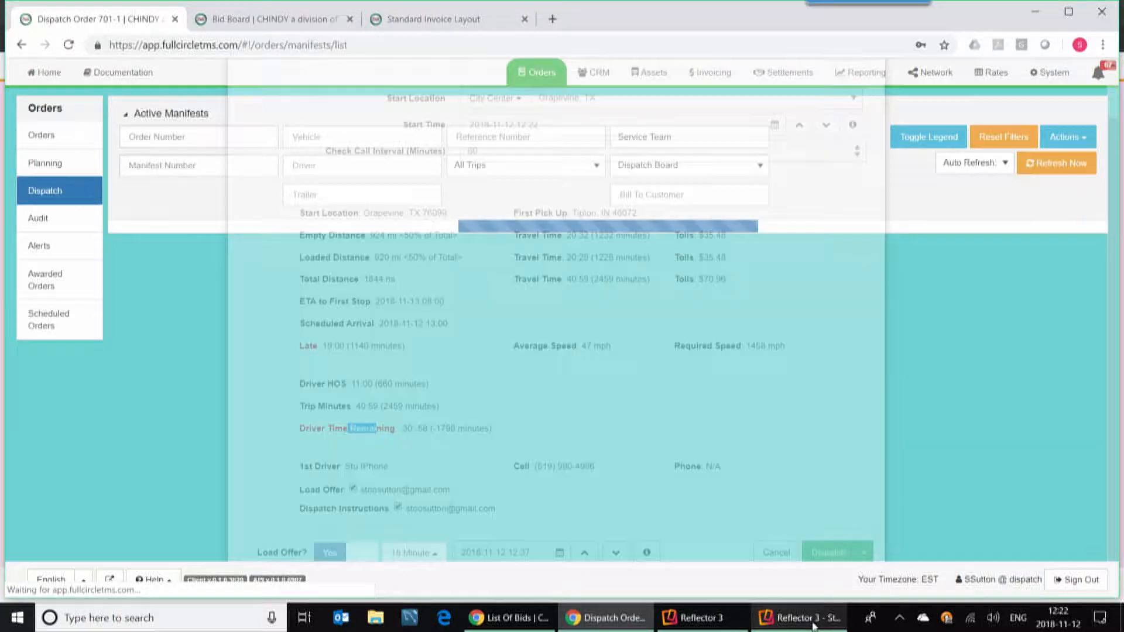
pyautogui.click(812, 622)
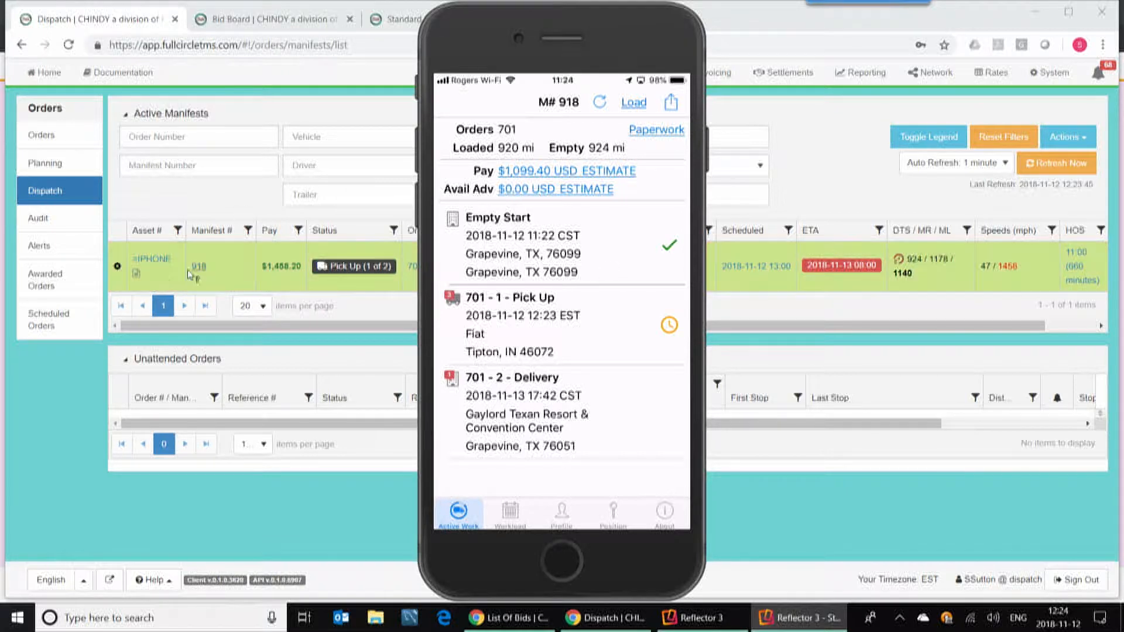
# Record the pick-up's load event with bill of lading 23432 and the ordered pieces and weight copied, continuing to the next event
pyautogui.click(119, 270)
pyautogui.click(119, 269)
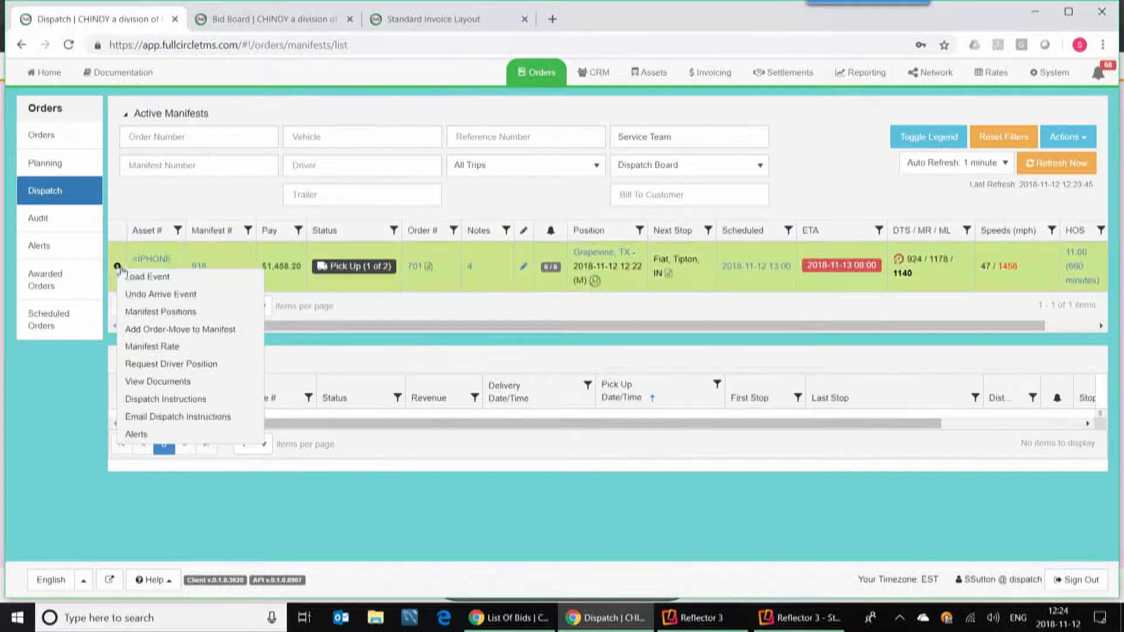
pyautogui.click(130, 277)
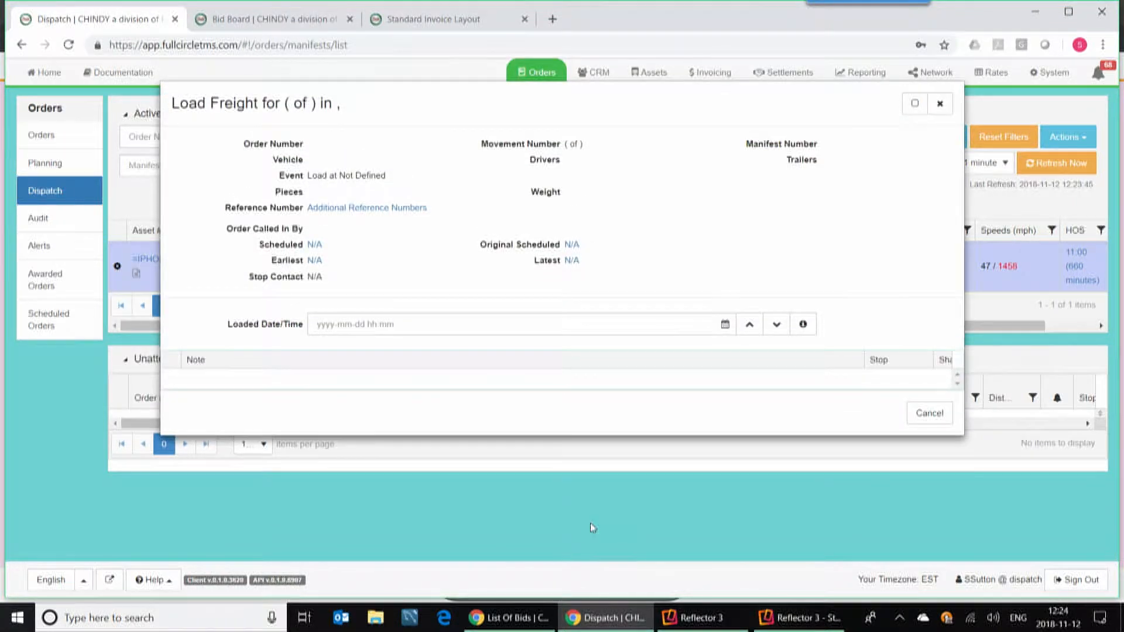
pyautogui.scroll(-5, 594, 480)
pyautogui.click(428, 246)
pyautogui.write('23432')
pyautogui.click(491, 279)
pyautogui.click(491, 304)
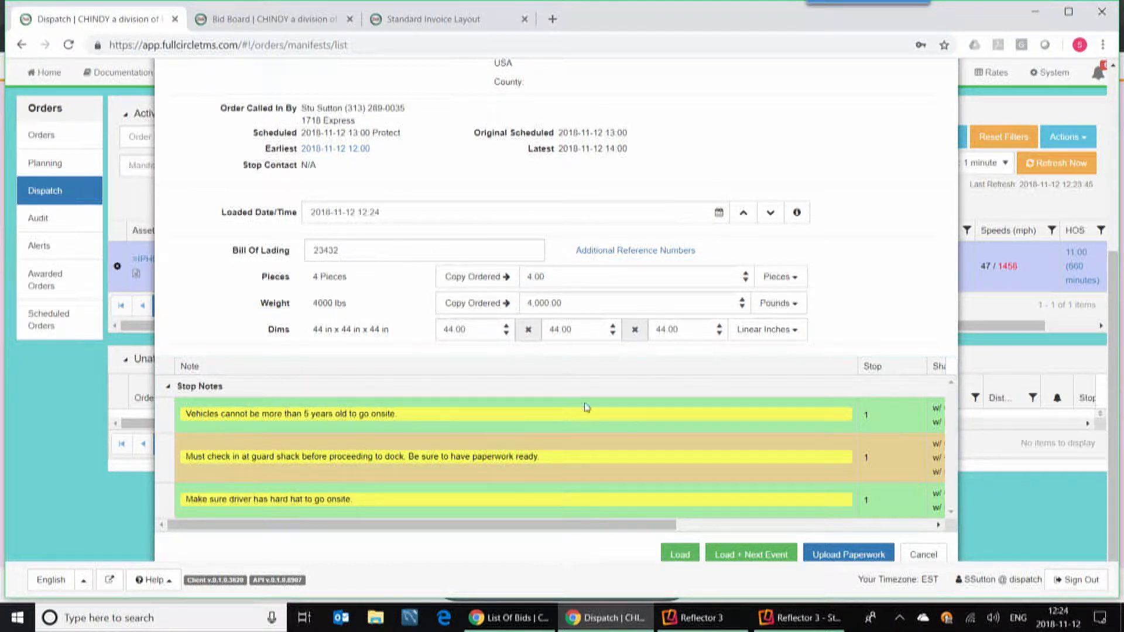
pyautogui.click(737, 556)
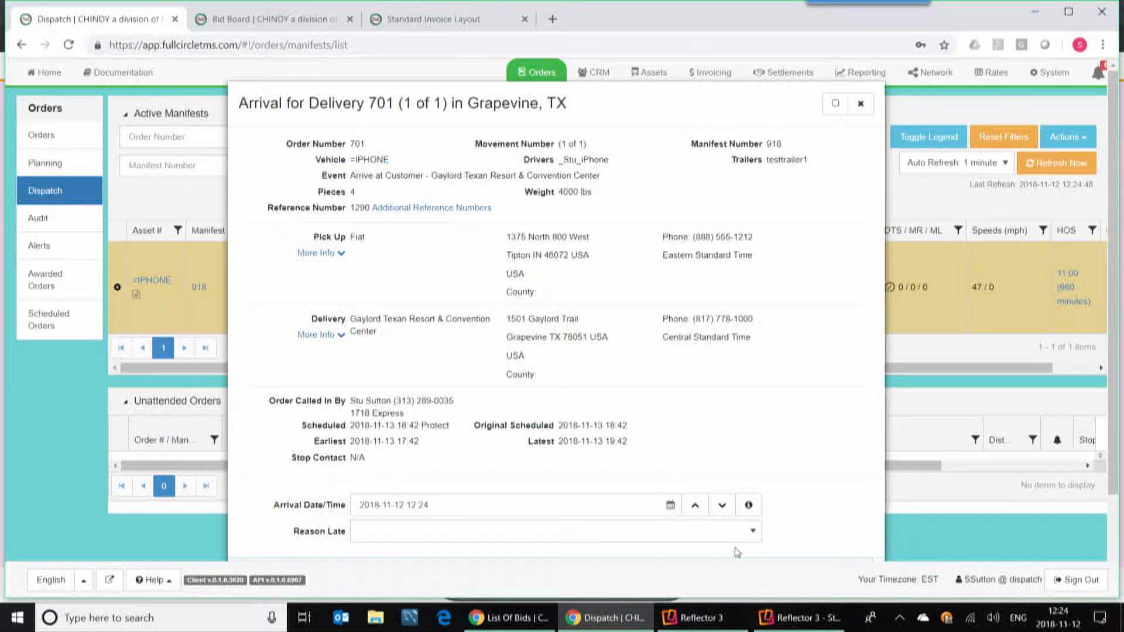
# Record the arrival at the Gaylord Texan Resort & Convention Center delivery without a late reason
pyautogui.scroll(-2, 580, 346)
pyautogui.click(603, 552)
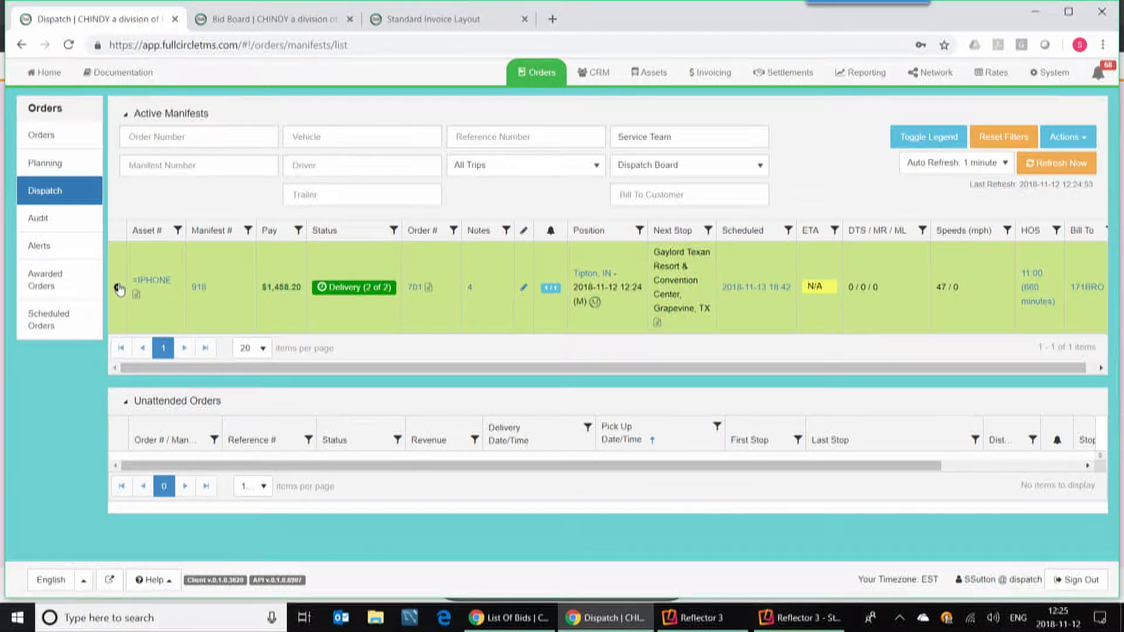
pyautogui.click(118, 288)
pyautogui.click(126, 293)
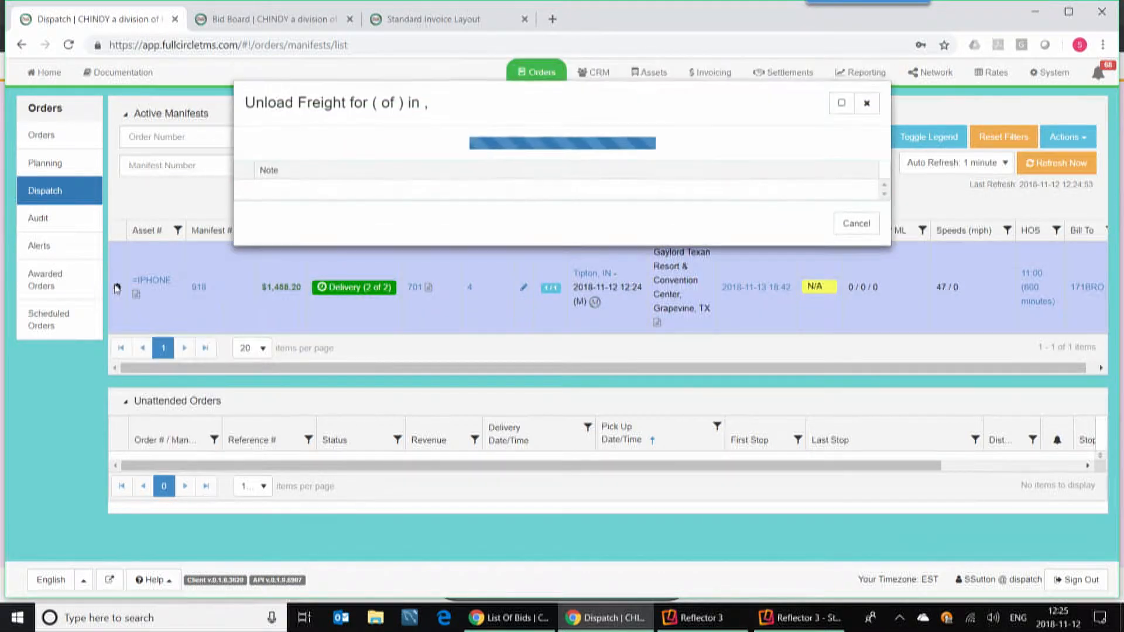
pyautogui.click(859, 104)
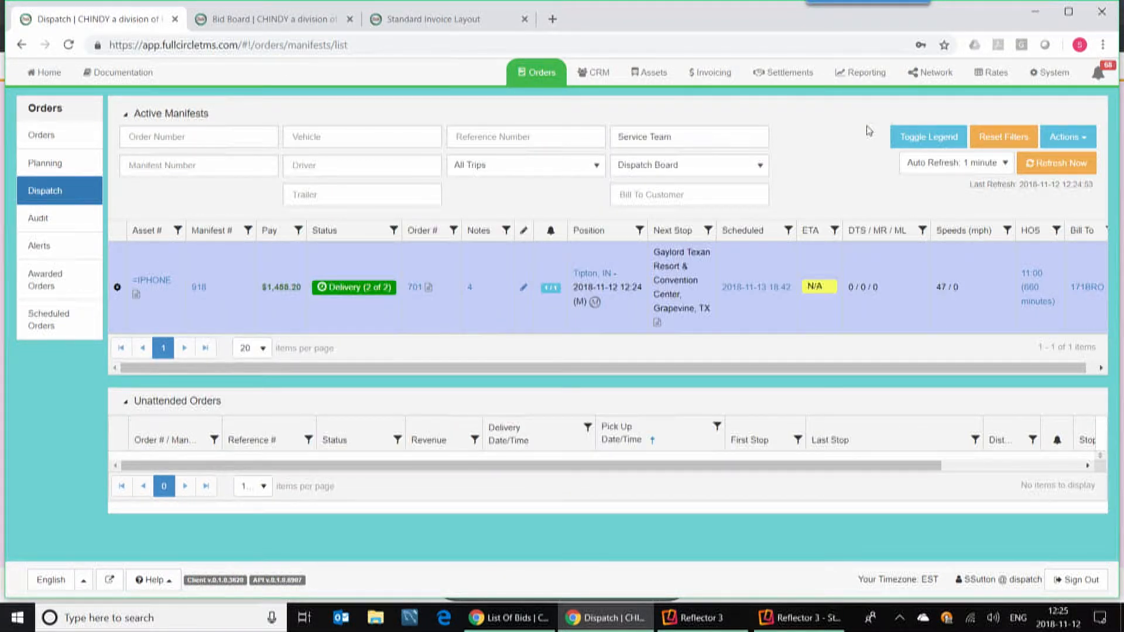
# Show the driver's phone in the Reflector 3 mirror, and open the newly delivered order's invoice from the unaudited orders
pyautogui.click(791, 617)
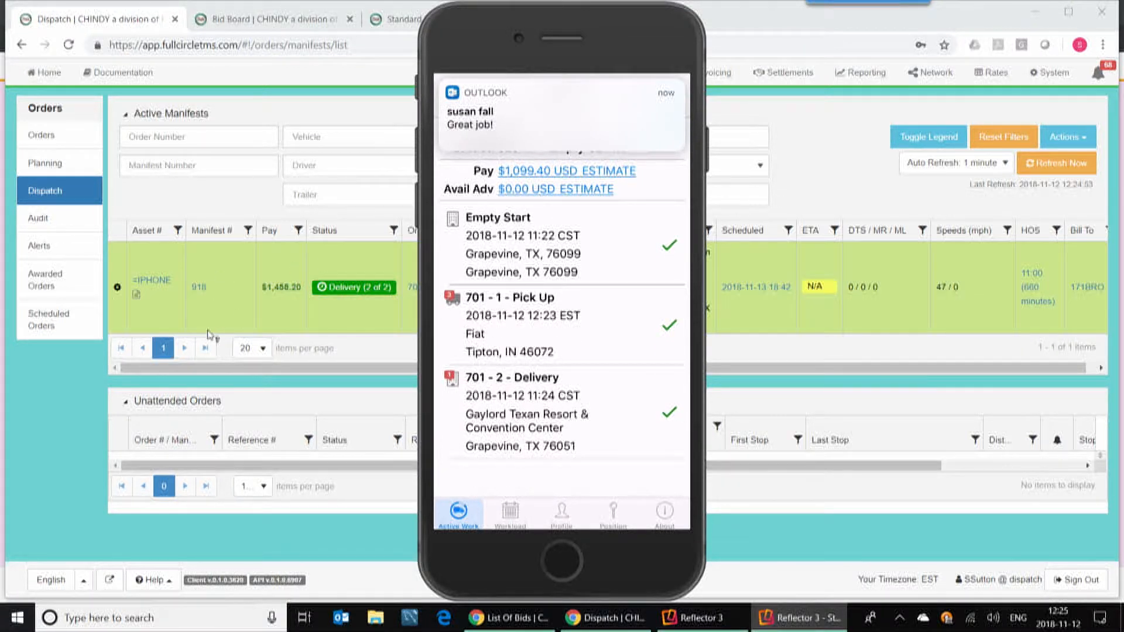
pyautogui.click(70, 332)
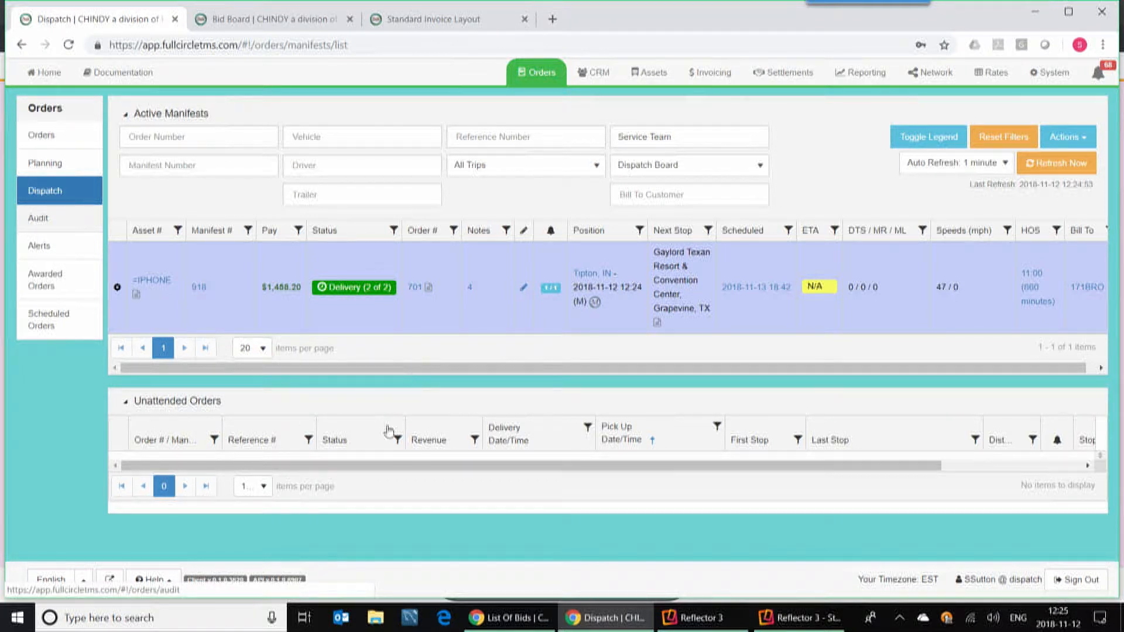
pyautogui.click(58, 215)
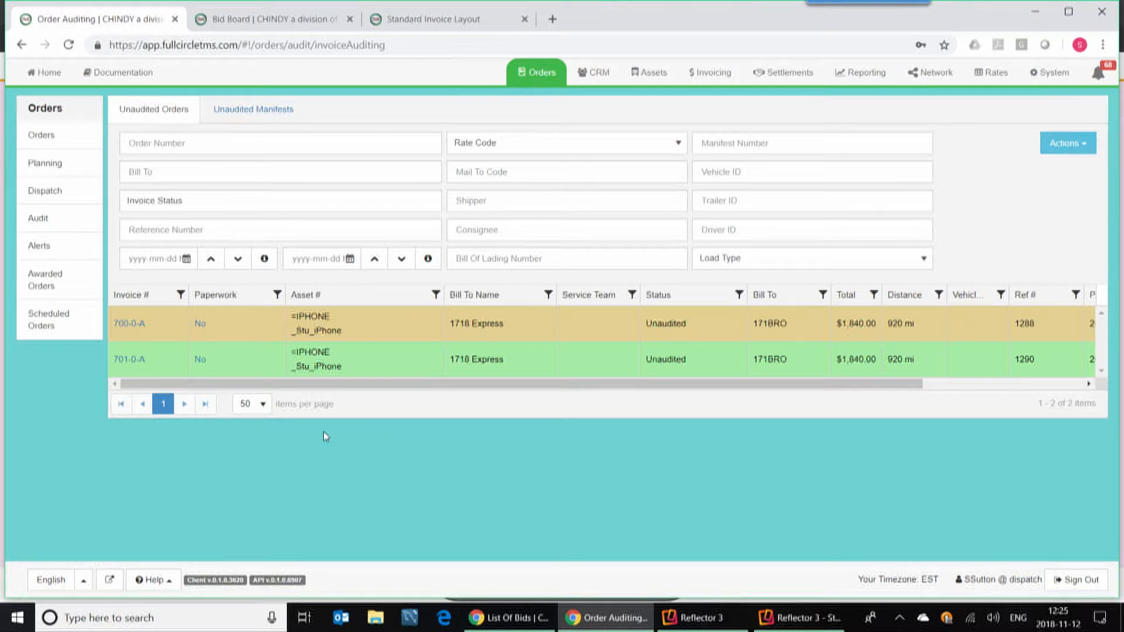
pyautogui.click(126, 360)
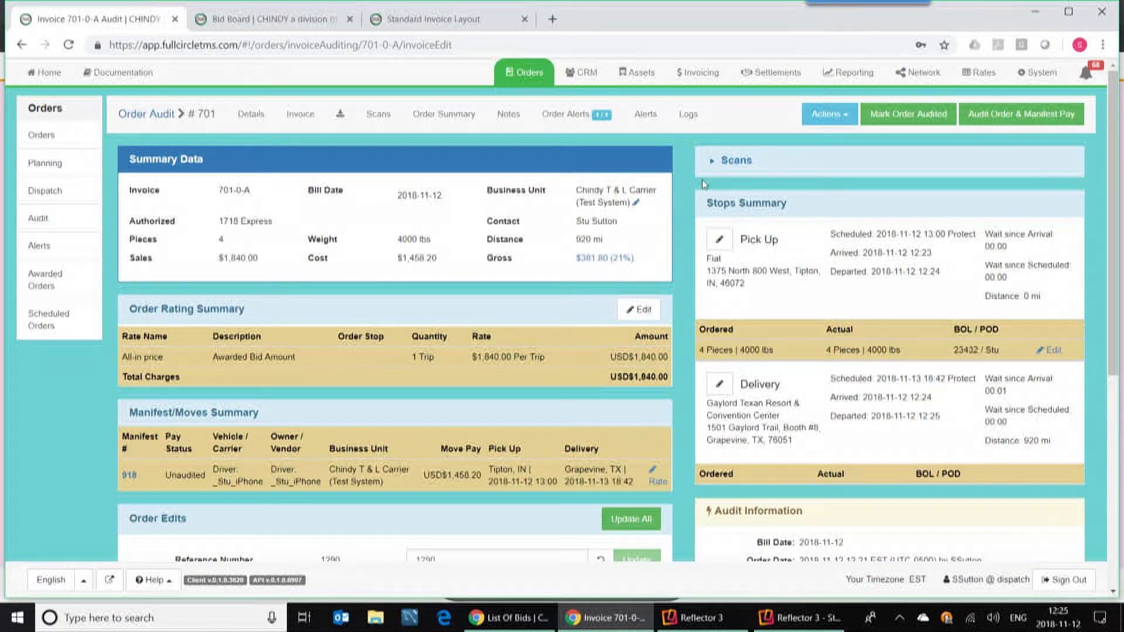
# Review the signed BOL & POD scan as a PDF, and save the document with Show with Invoice set to Yes
pyautogui.click(711, 163)
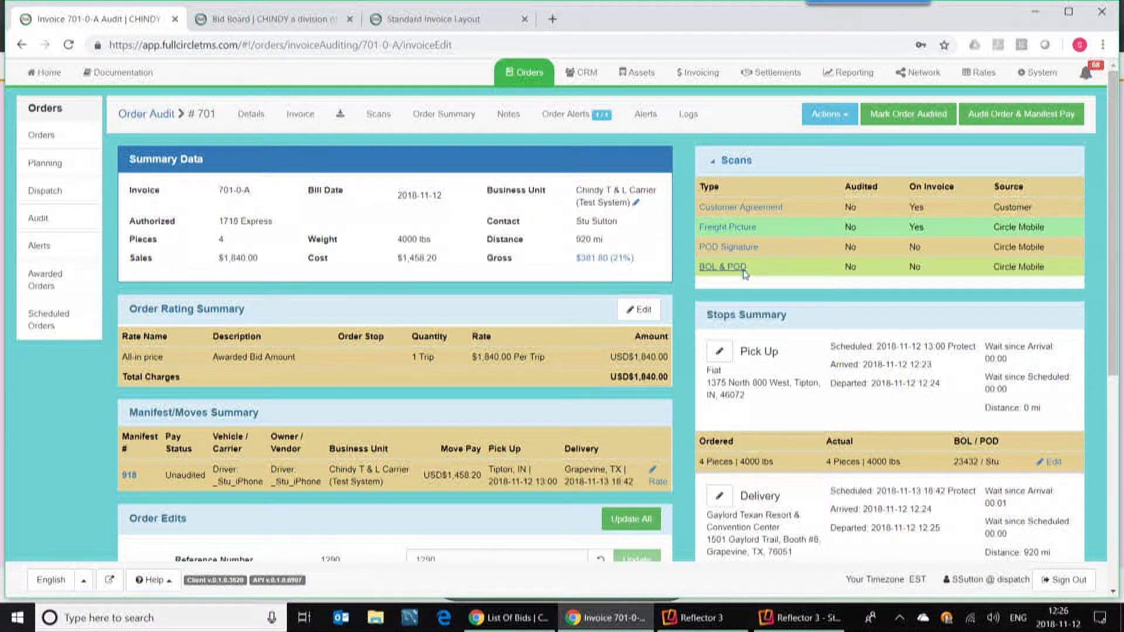
pyautogui.click(723, 267)
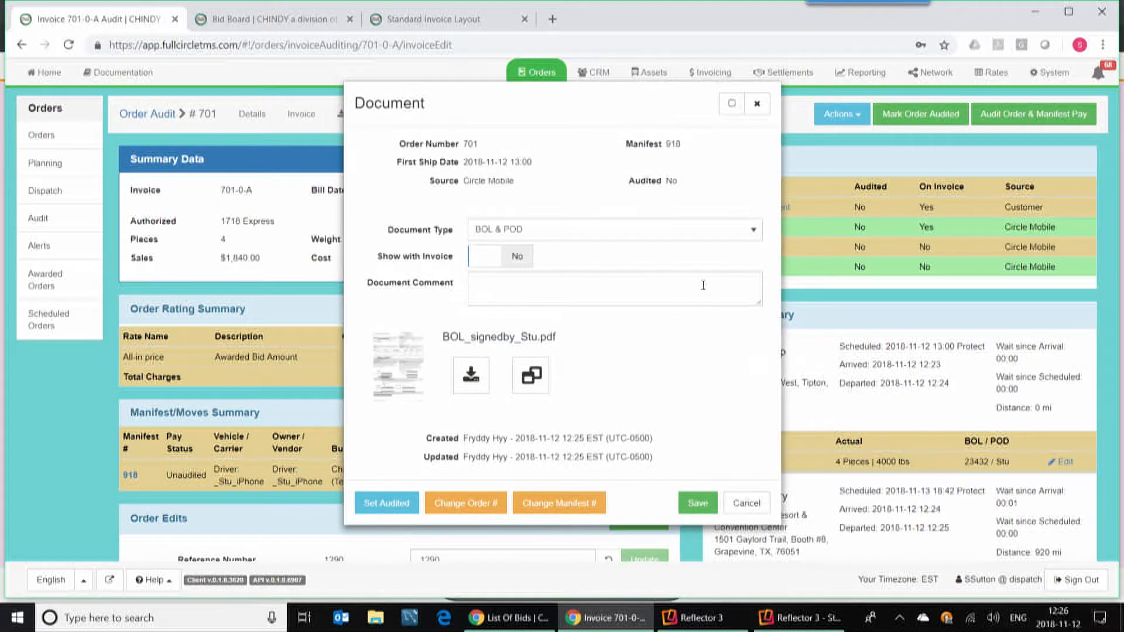
pyautogui.click(545, 391)
pyautogui.scroll(-5, 562, 357)
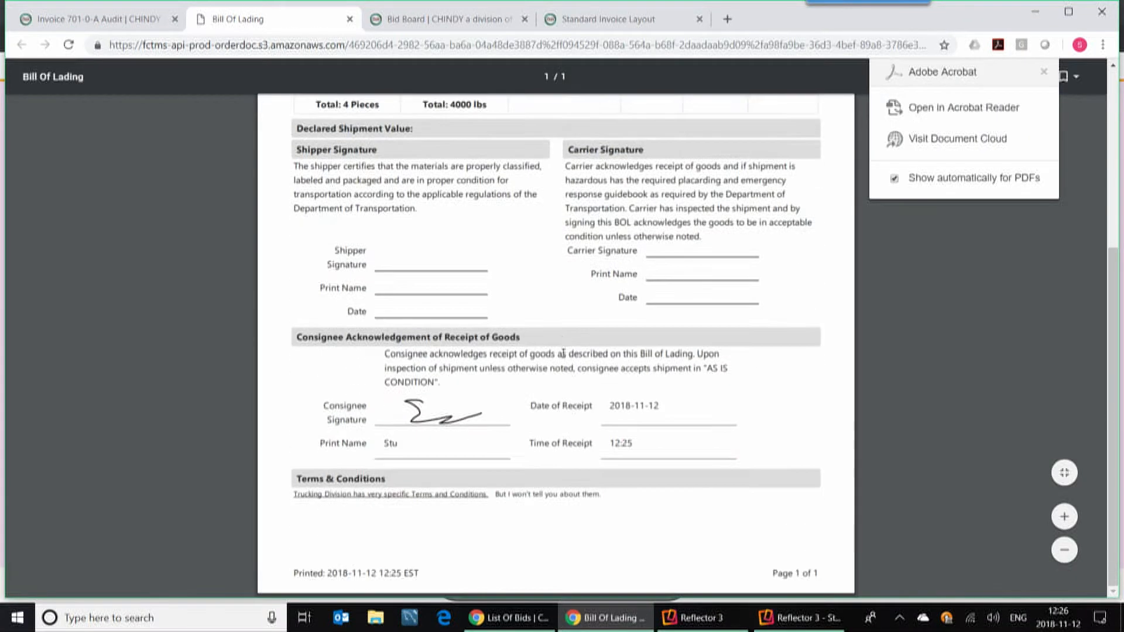
pyautogui.scroll(5, 440, 287)
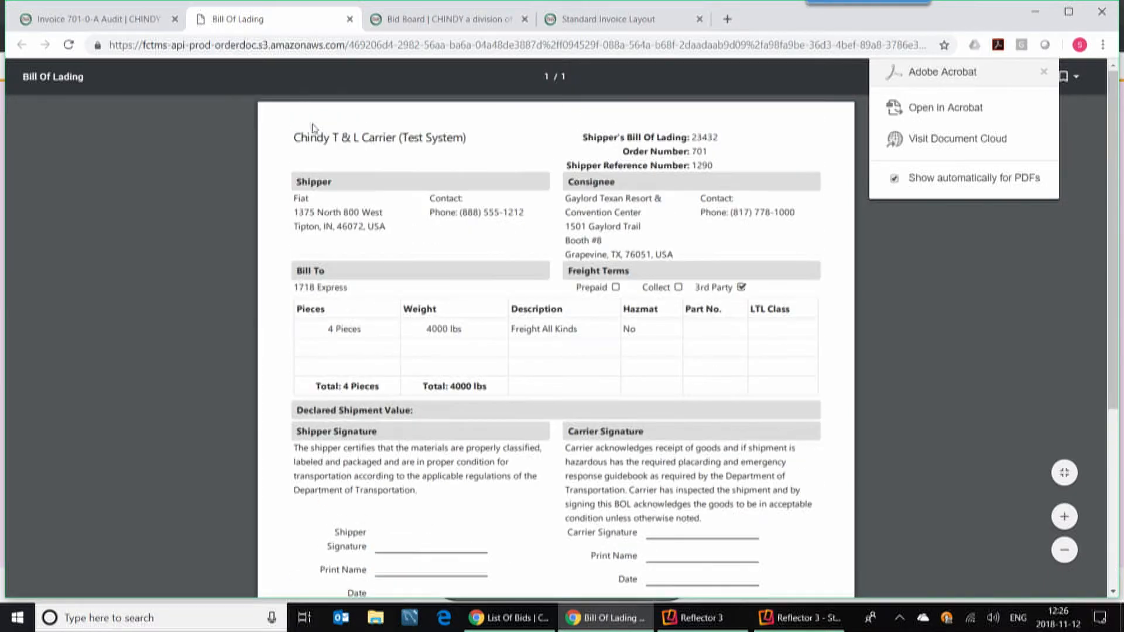
pyautogui.click(151, 23)
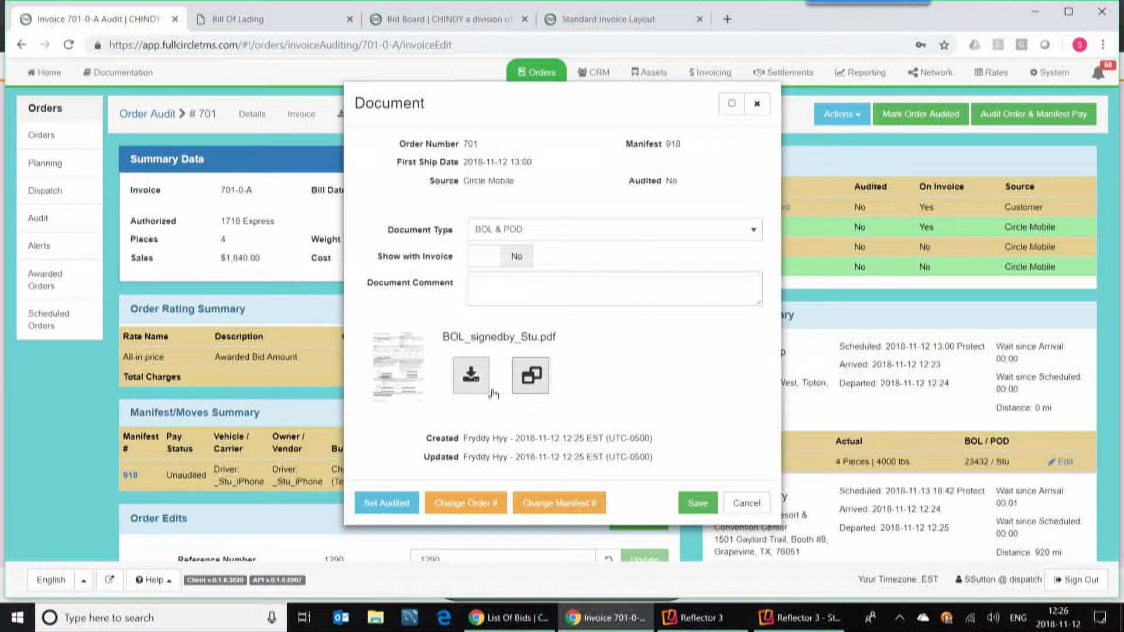
pyautogui.click(525, 263)
pyautogui.click(698, 502)
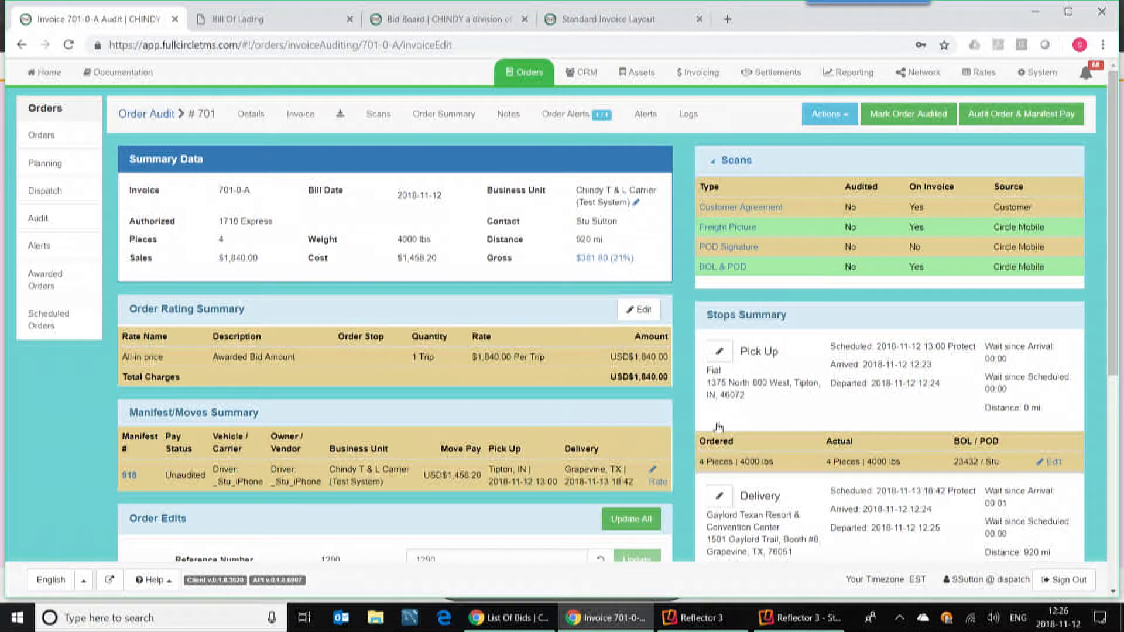